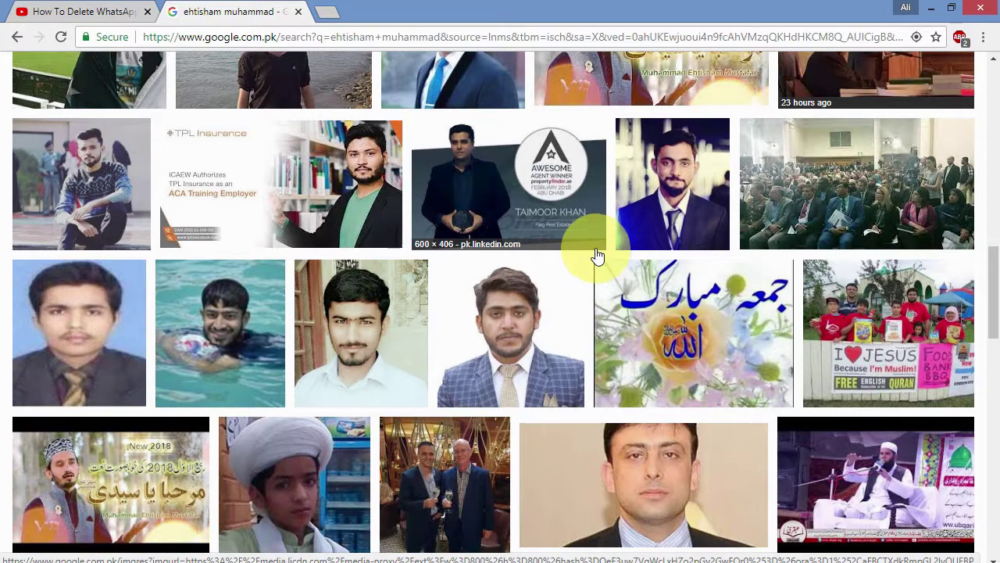
Step: Scroll back to the top of the Google Images results and minimize Chrome to show the desktop
left_click(288, 251)
left_click_drag(317, 295, 439, 417)
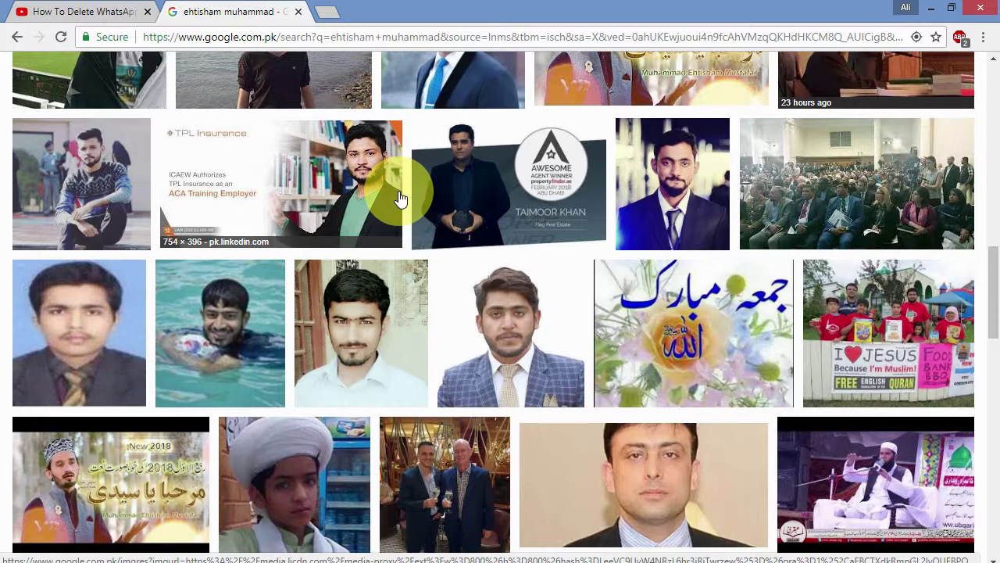
left_click(153, 229)
left_click_drag(201, 261, 290, 263)
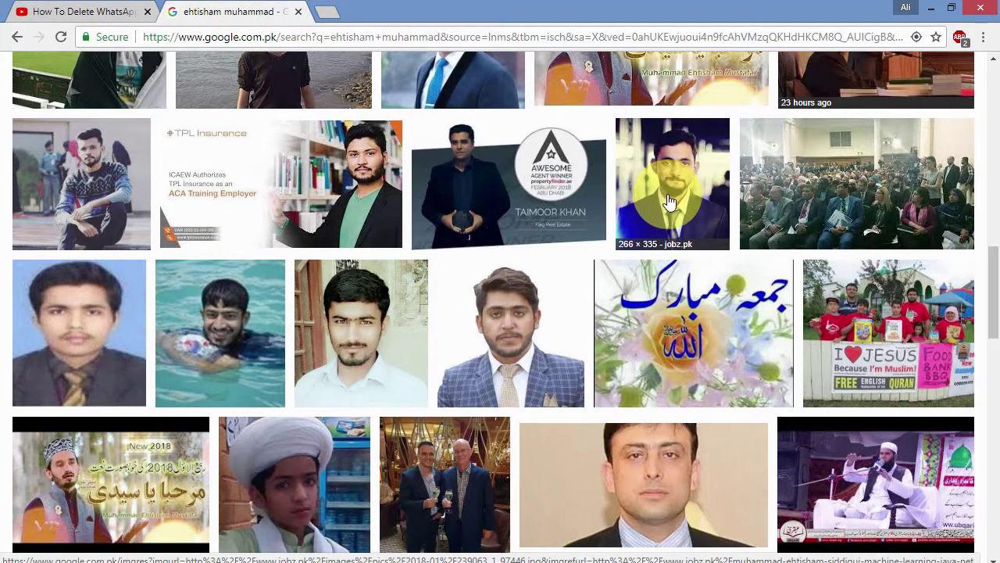
scroll(542, 209, "up", 5)
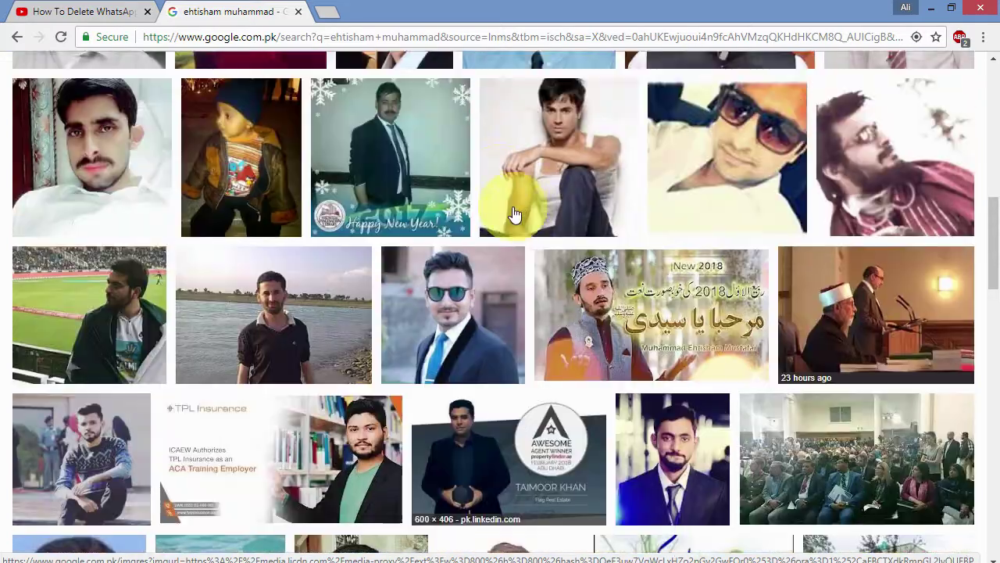
scroll(537, 226, "up", 3)
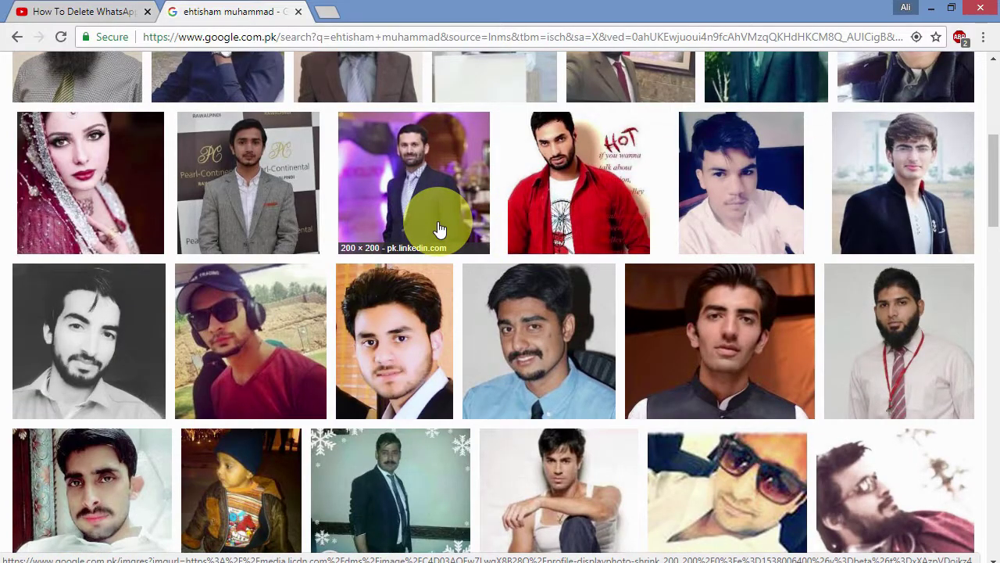
scroll(442, 227, "up", 4)
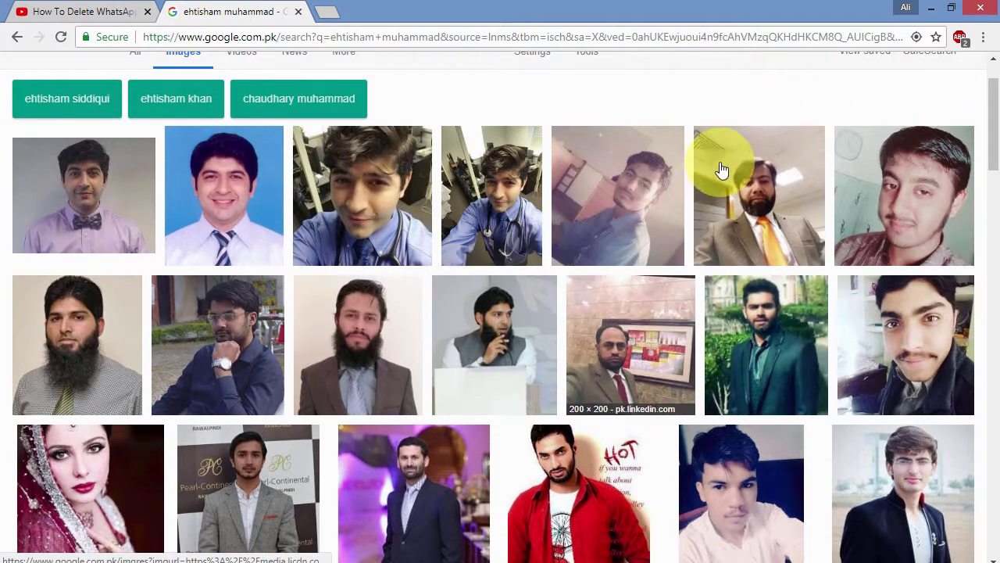
left_click(929, 13)
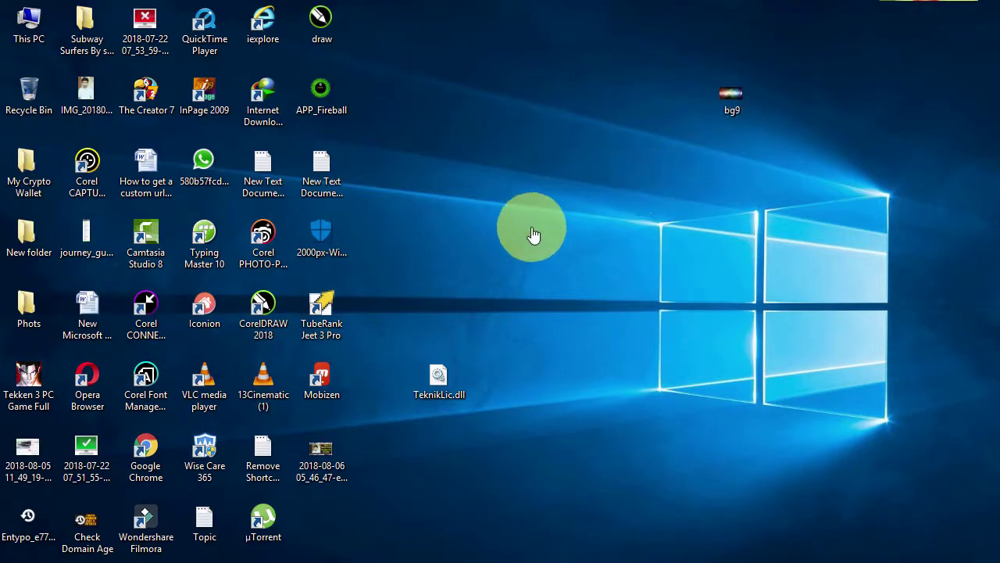
Step: Copy the IMG_20180226_110108 photo and paste the duplicate just below it on the desktop
left_click_drag(87, 92, 397, 33)
right_click(398, 32)
left_click(436, 339)
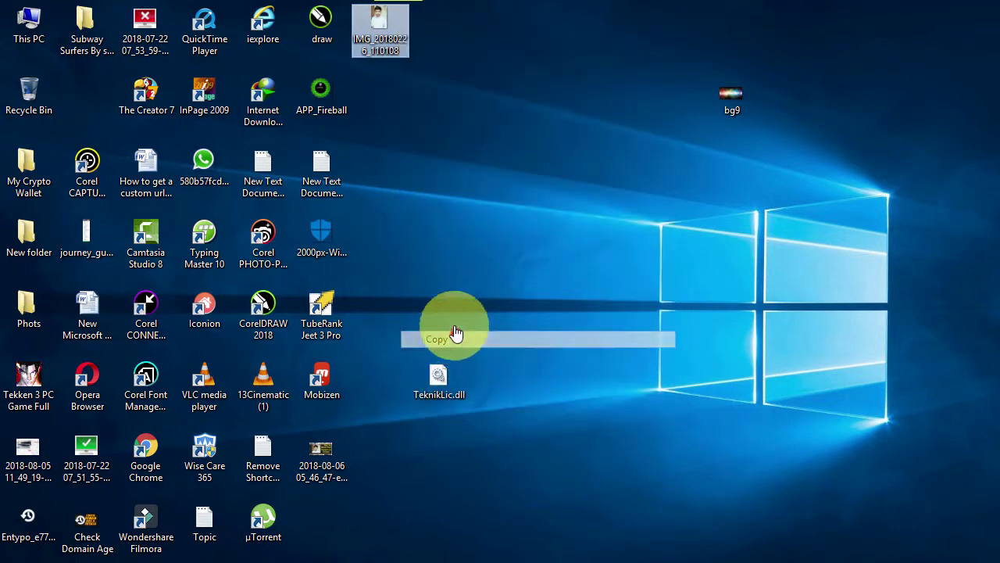
right_click(416, 195)
left_click(460, 260)
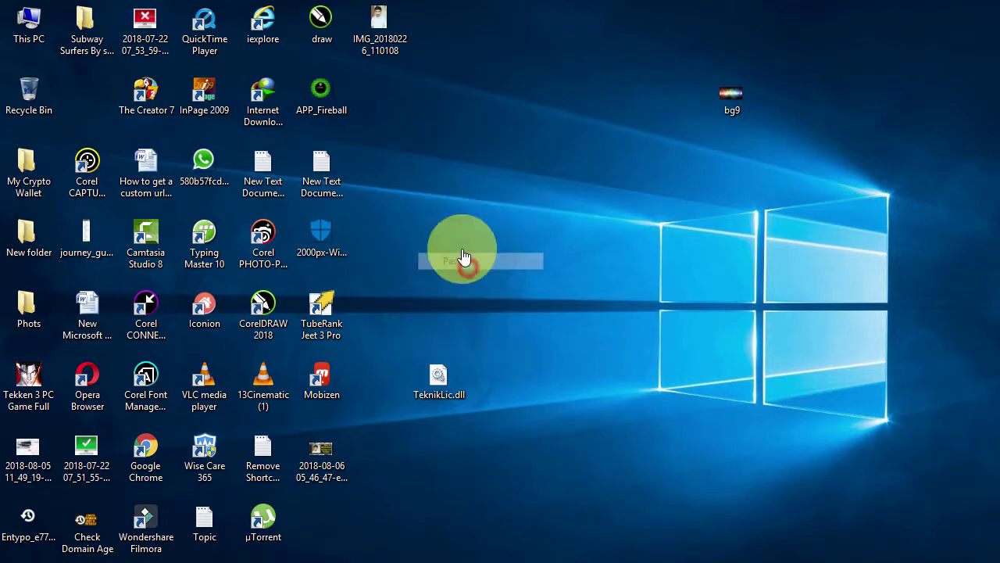
left_click_drag(391, 187, 397, 105)
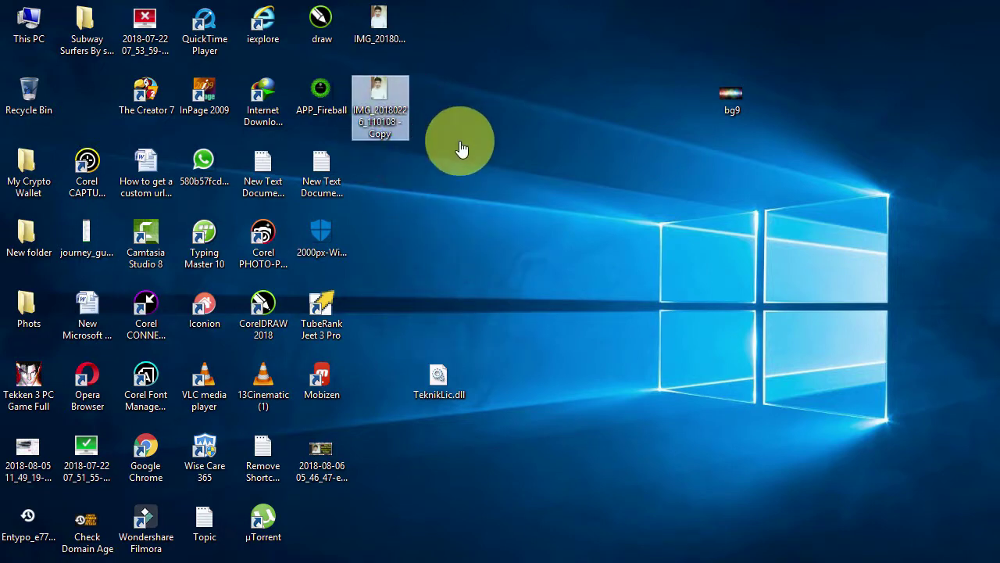
Step: Open Properties for the IMG_20180226_110108 - Copy file
left_click(477, 146)
right_click(397, 102)
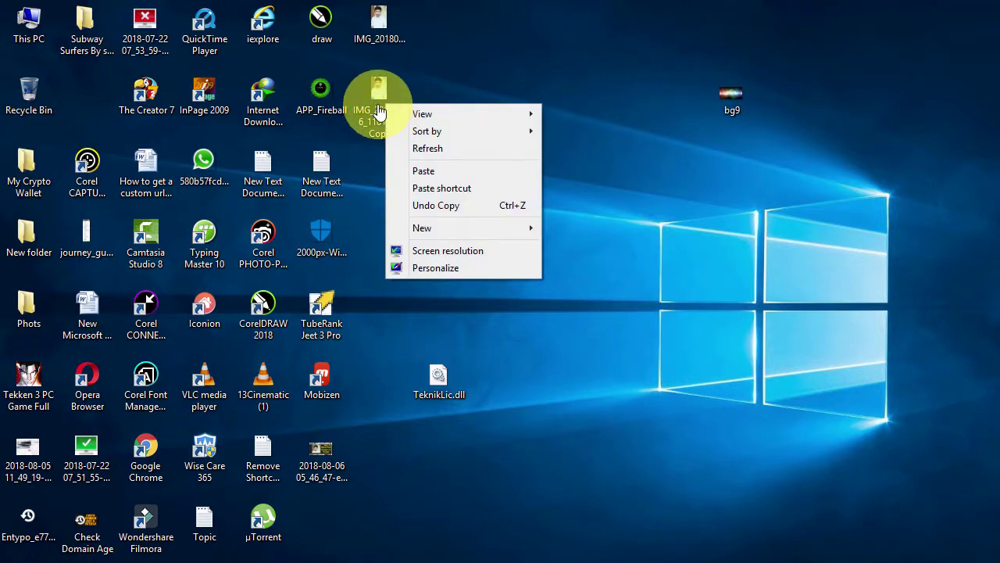
right_click(378, 105)
left_click(441, 493)
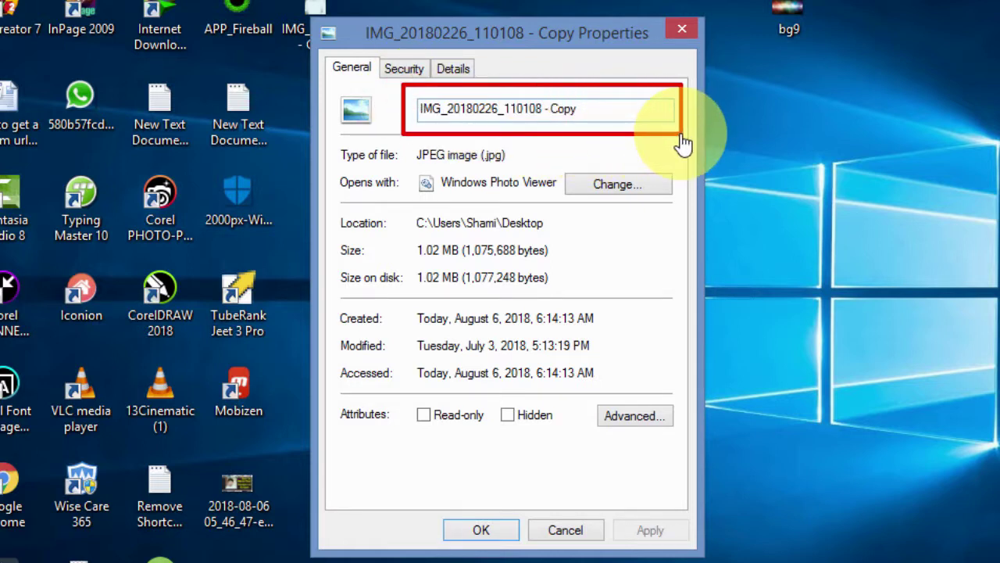
Step: Clear the copy's file name on the General tab and retype it as the person's hyphenated name
left_click(582, 114)
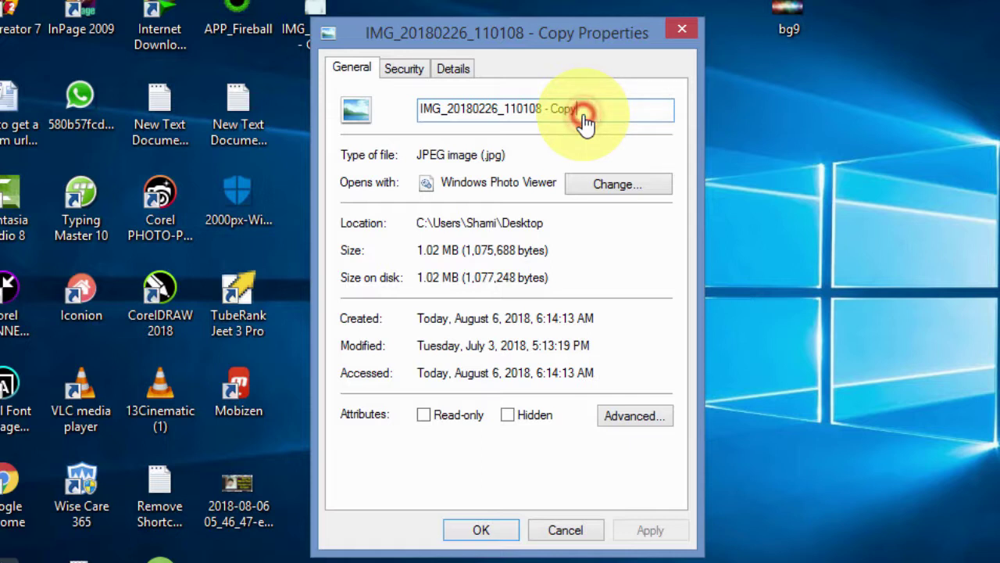
key("BackSpace")
key("BackSpace")
key("BackSpace")
key("BackSpace")
key("BackSpace")
key("BackSpace")
key("BackSpace")
key("BackSpace")
key("BackSpace")
key("BackSpace")
key("BackSpace")
key("BackSpace")
key("BackSpace")
key("BackSpace")
key("BackSpace")
key("BackSpace")
key("BackSpace")
key("BackSpace")
key("BackSpace")
key("BackSpace")
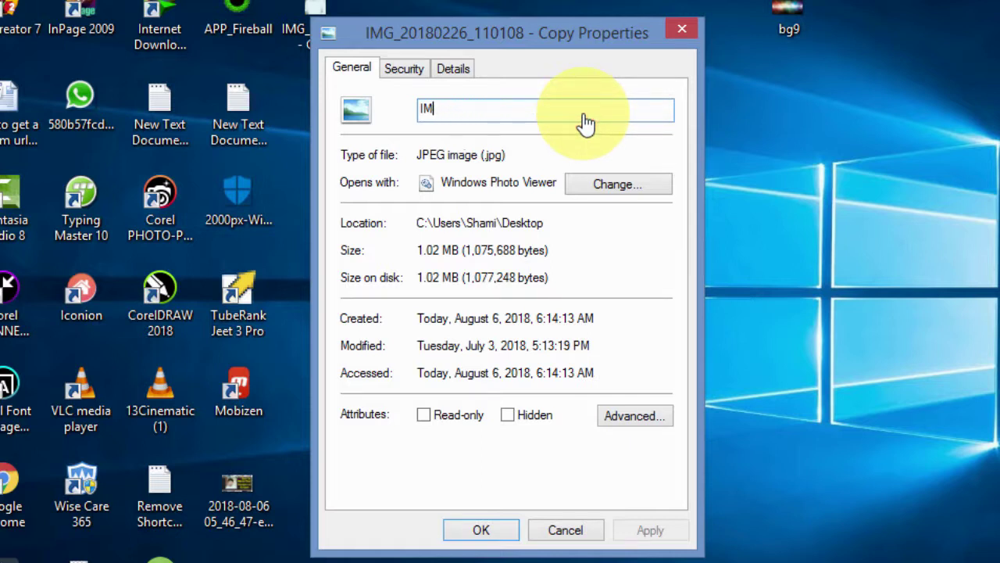
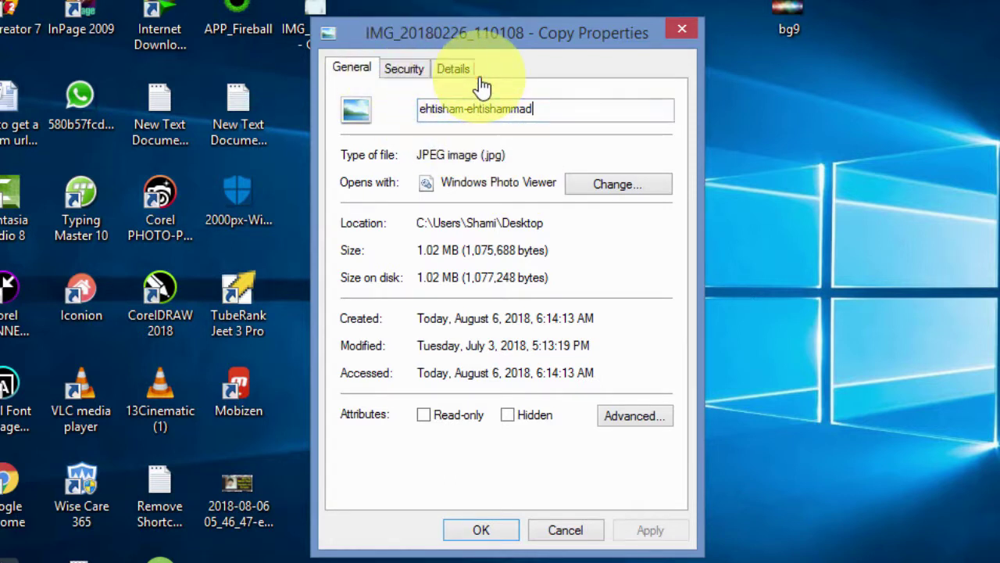
Step: On the Details tab, enter the person's hyphenated name as the photo's Title
left_click(454, 70)
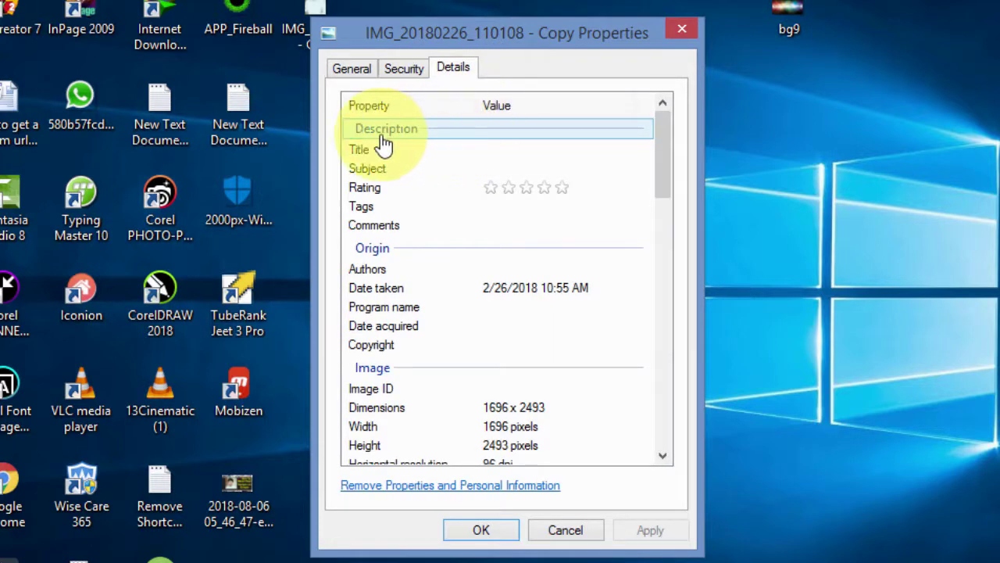
left_click(505, 149)
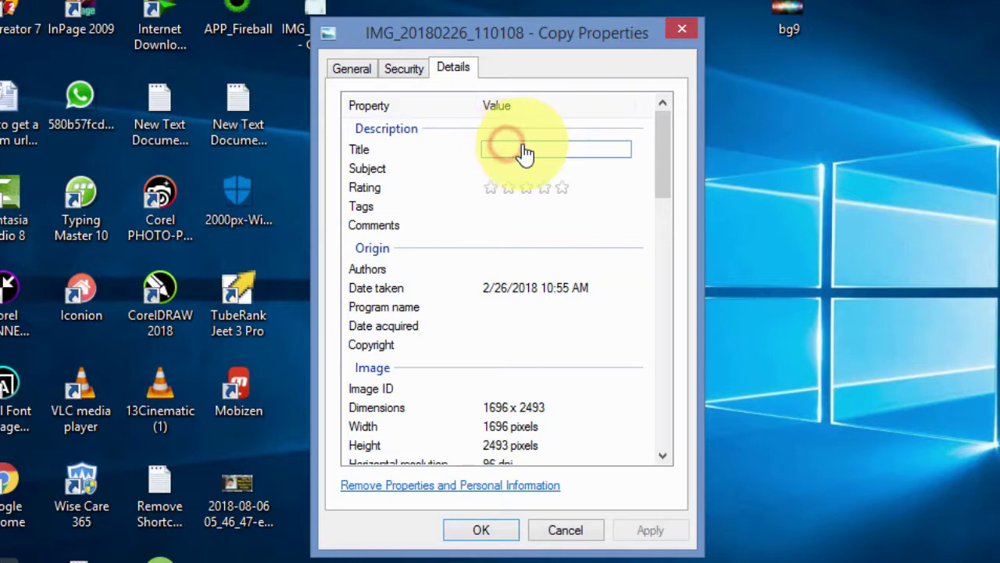
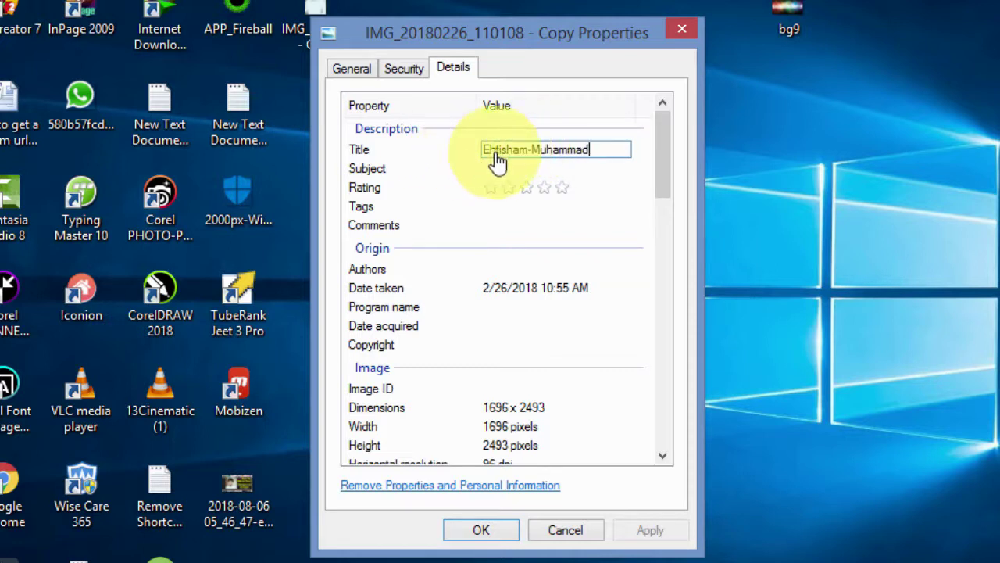
left_click(566, 191)
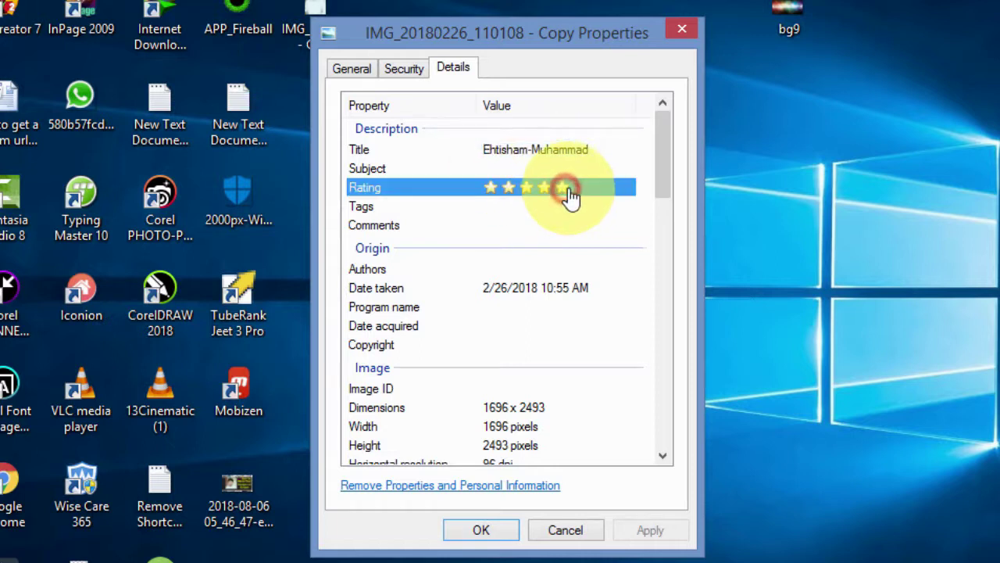
Step: Enter the same hyphenated name as the photo's Subject
left_click(507, 170)
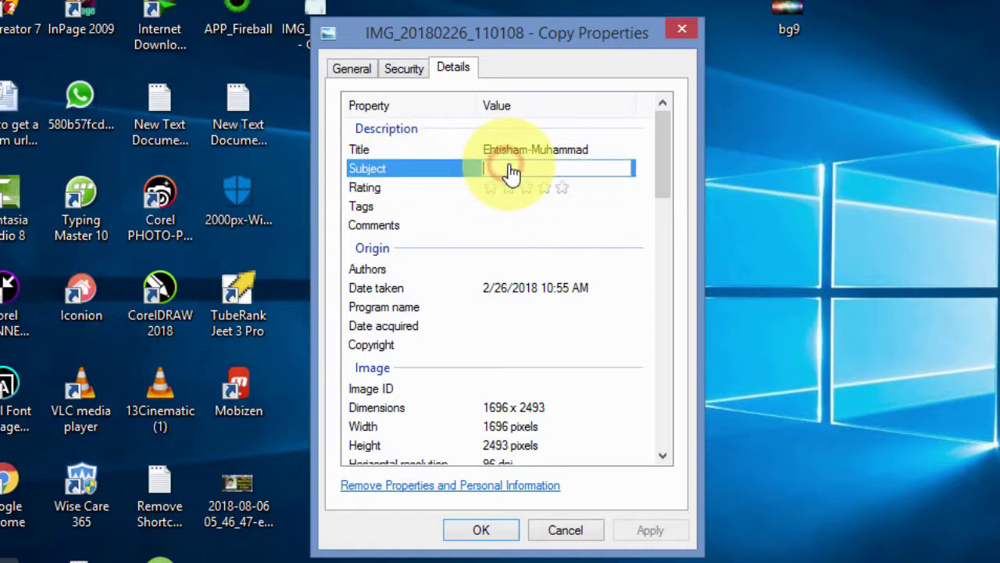
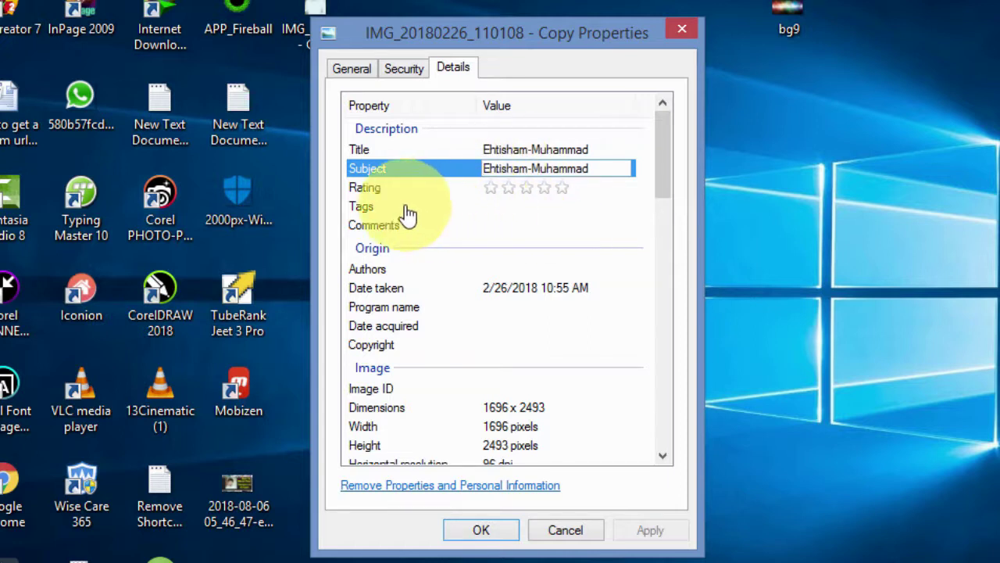
left_click(486, 207)
Step: Fill the Tags property with several semicolon-separated variants of the person's name
left_click(505, 208)
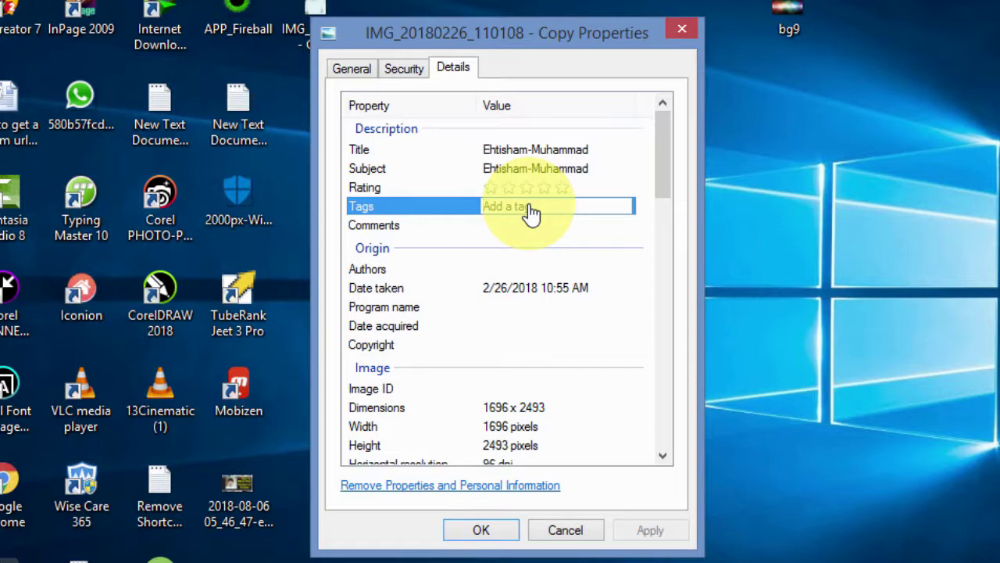
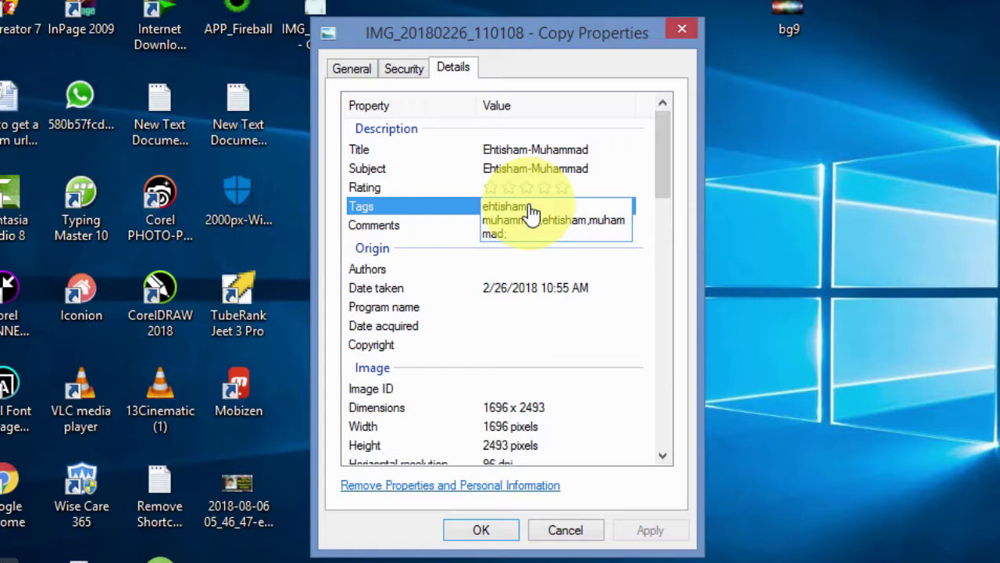
left_click(524, 268)
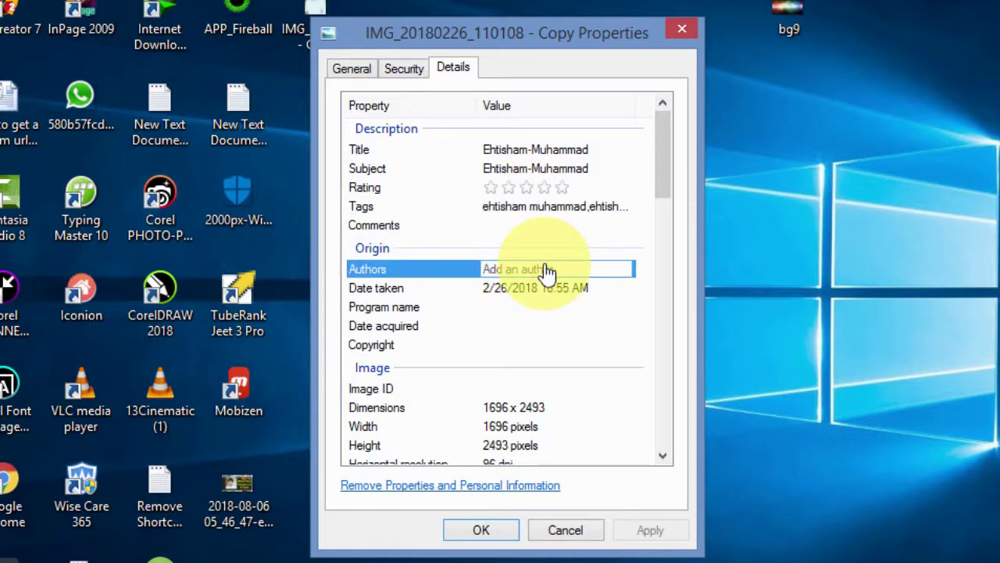
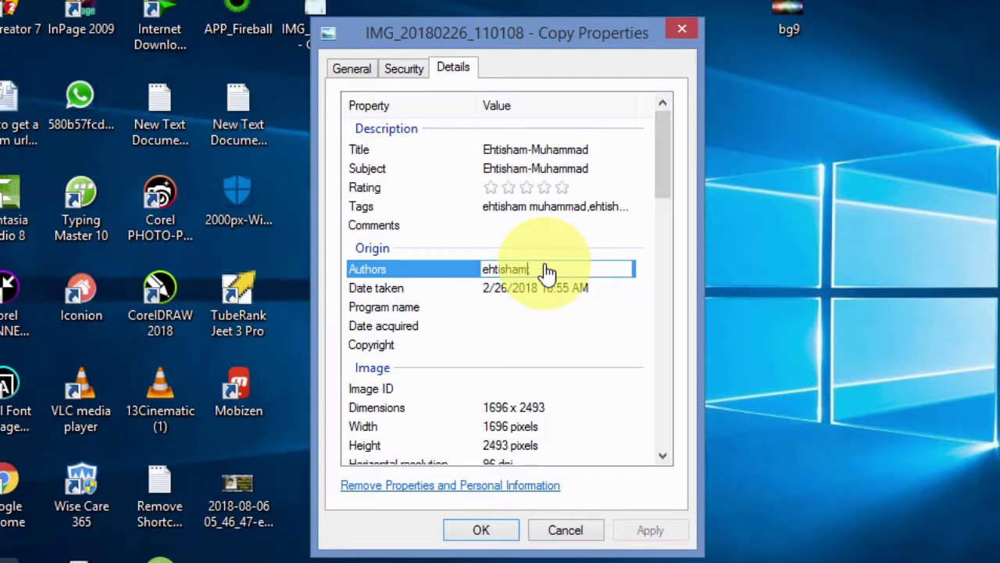
Step: Set Authors to the person's hyphenated name and apply the properties with OK
left_click(431, 310)
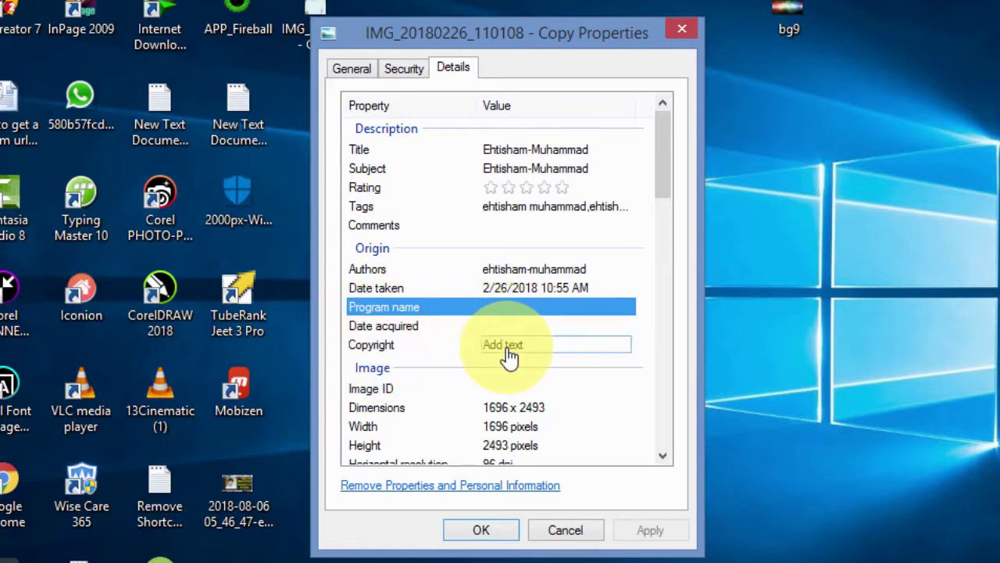
left_click(667, 168)
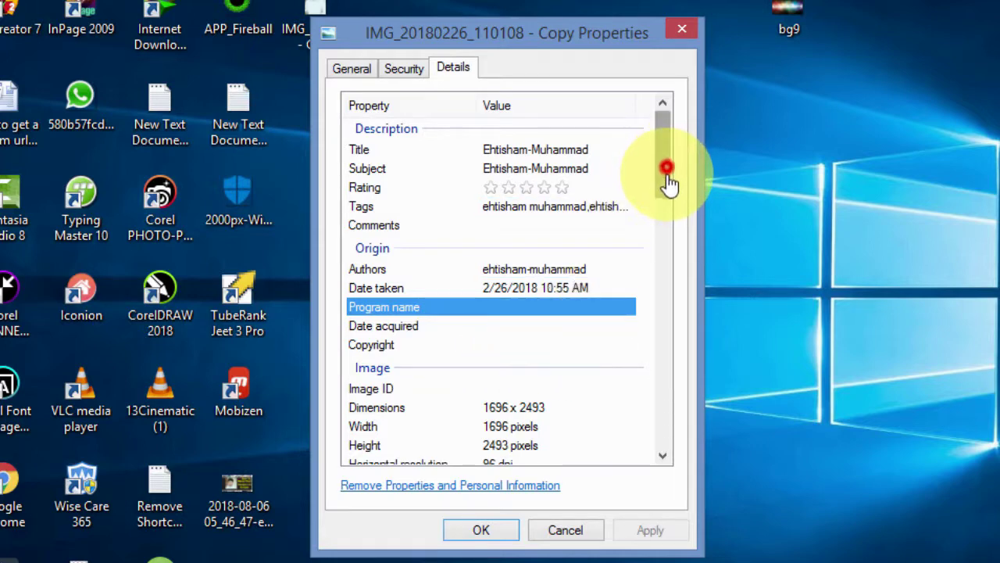
left_click_drag(666, 168, 647, 391)
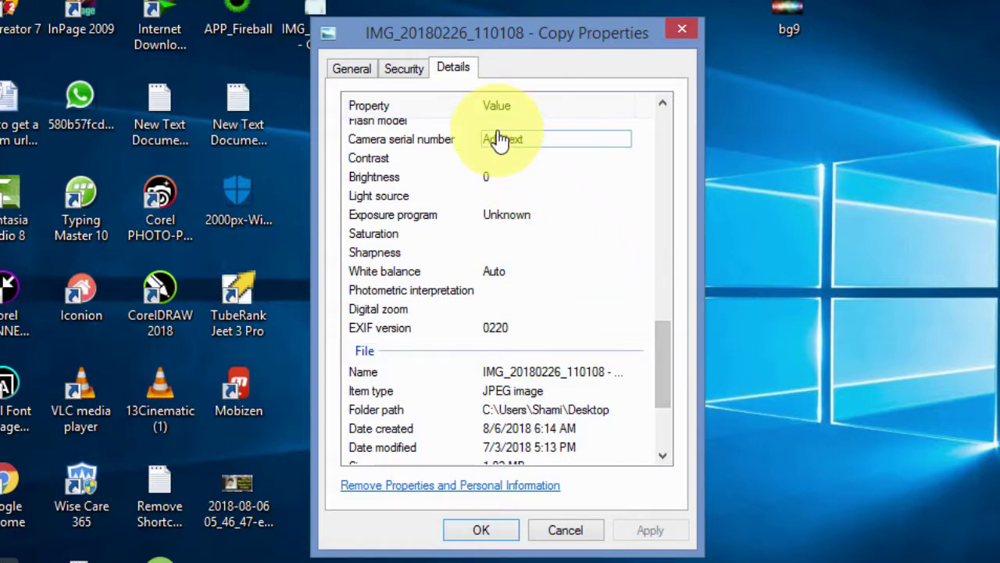
left_click_drag(669, 363, 644, 138)
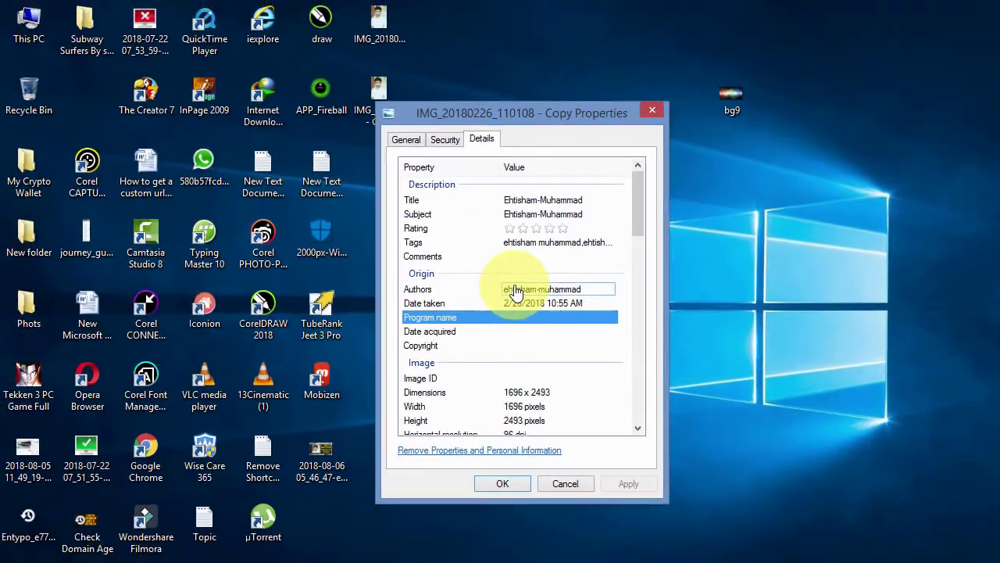
left_click(506, 484)
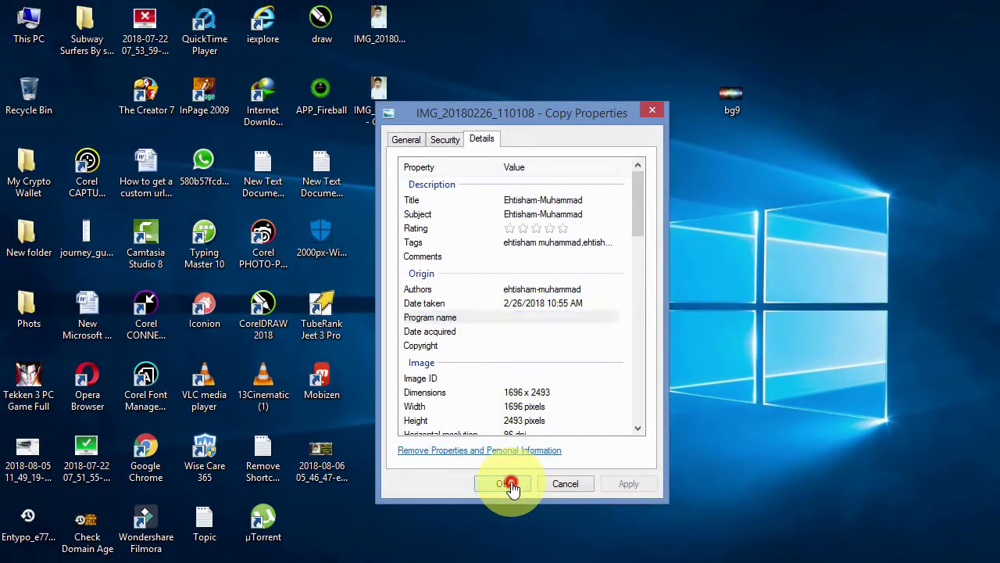
Step: Close the Properties dialog, then load web.facebook.com in a new Chrome tab
left_click(450, 557)
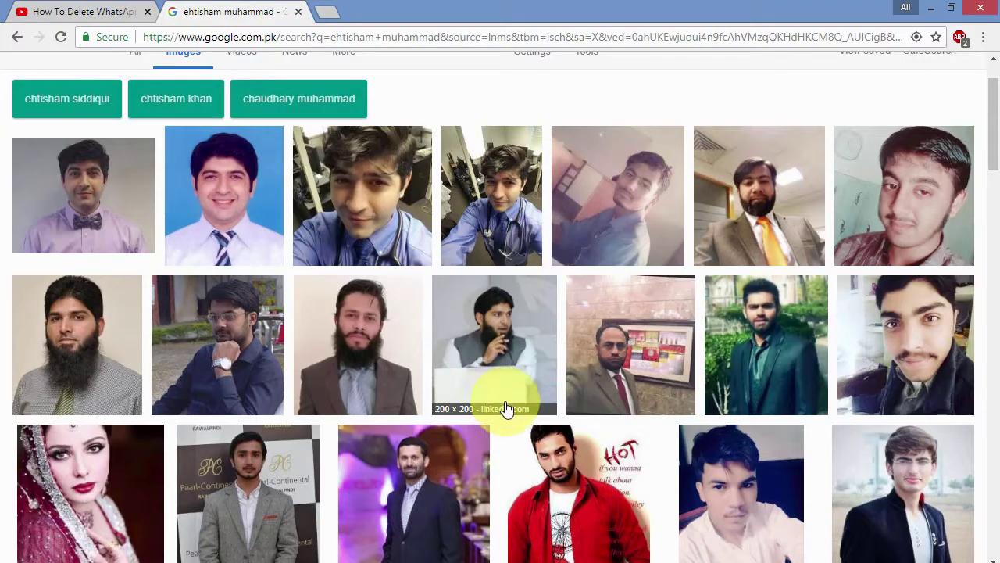
left_click(329, 13)
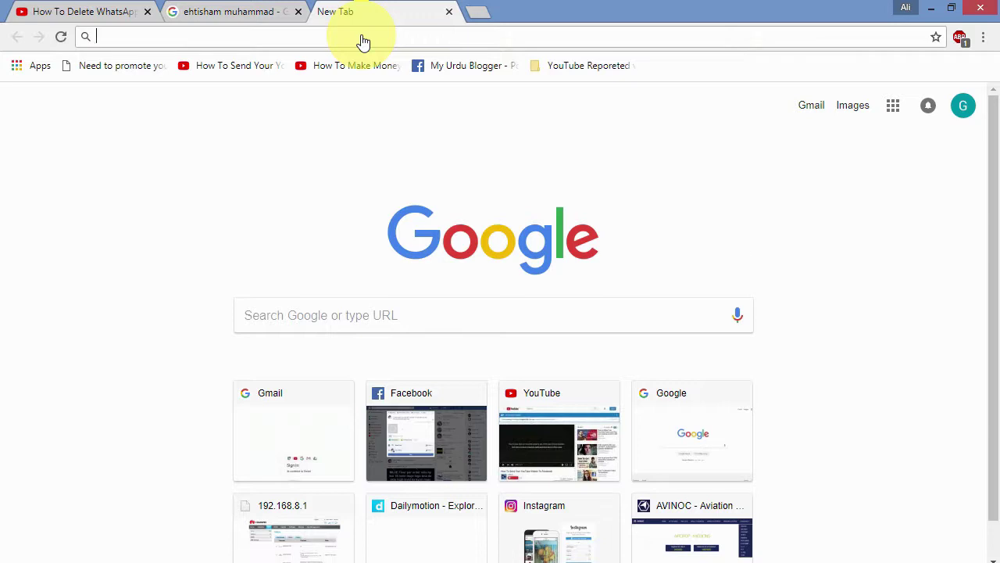
type("fa")
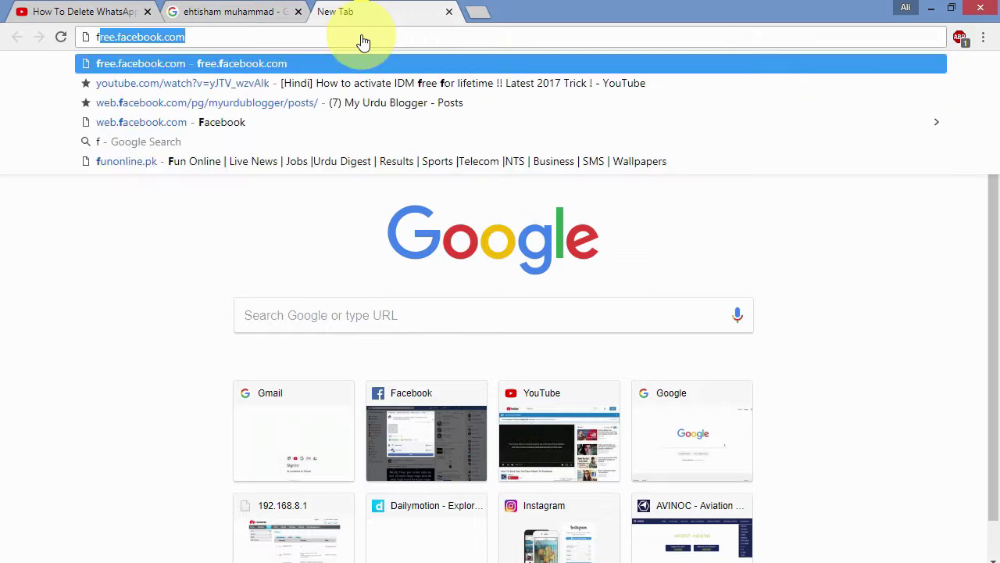
key("BackSpace")
key("BackSpace")
key("BackSpace")
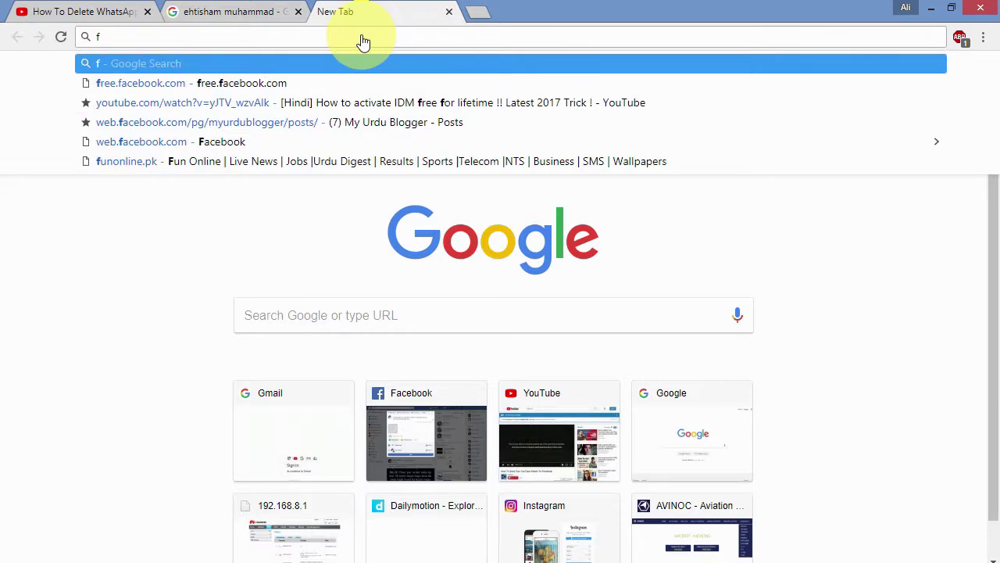
type("web.facebook.com")
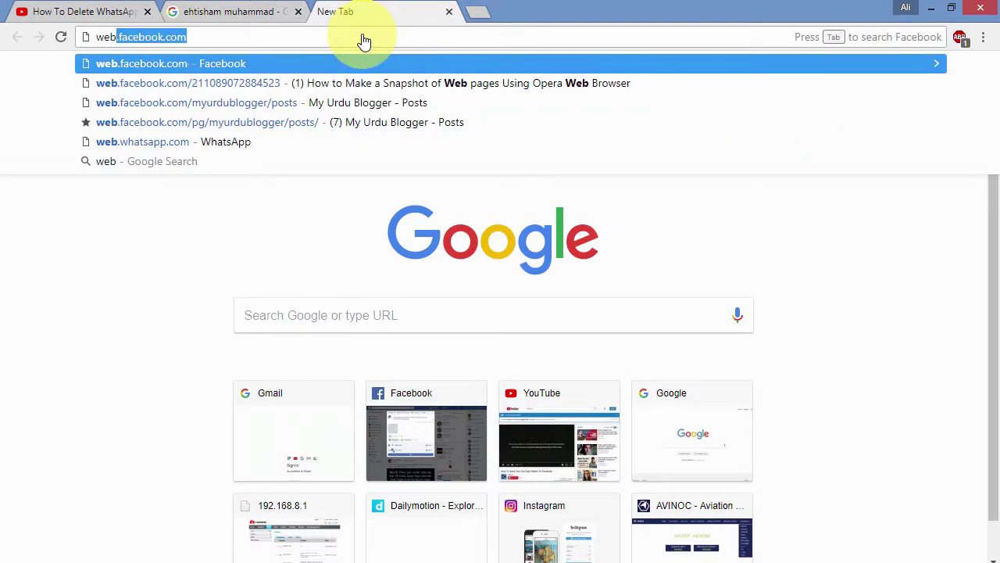
key("Return")
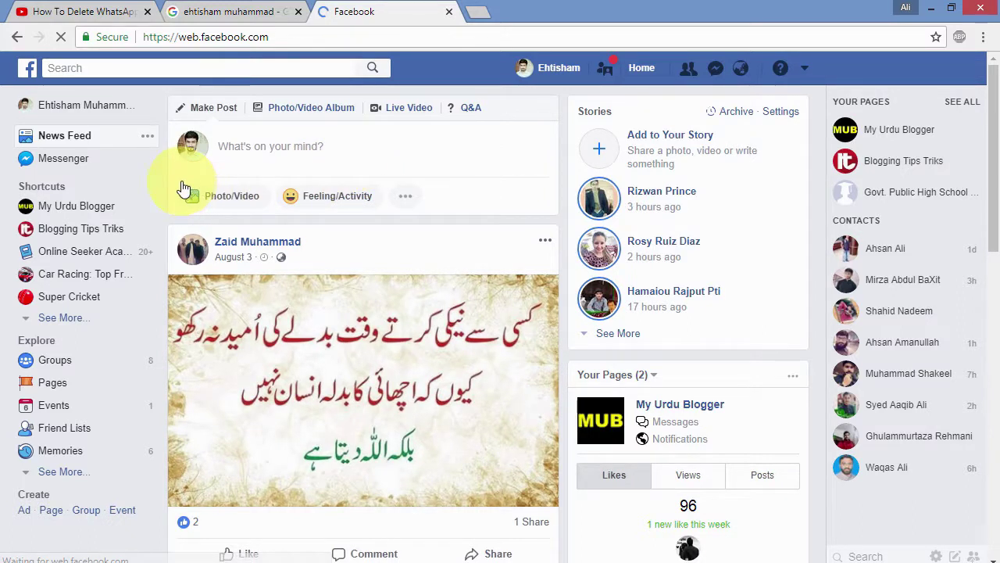
Step: Start a Facebook photo post and attach the renamed portrait photo from the Desktop
left_click(237, 196)
left_click(263, 190)
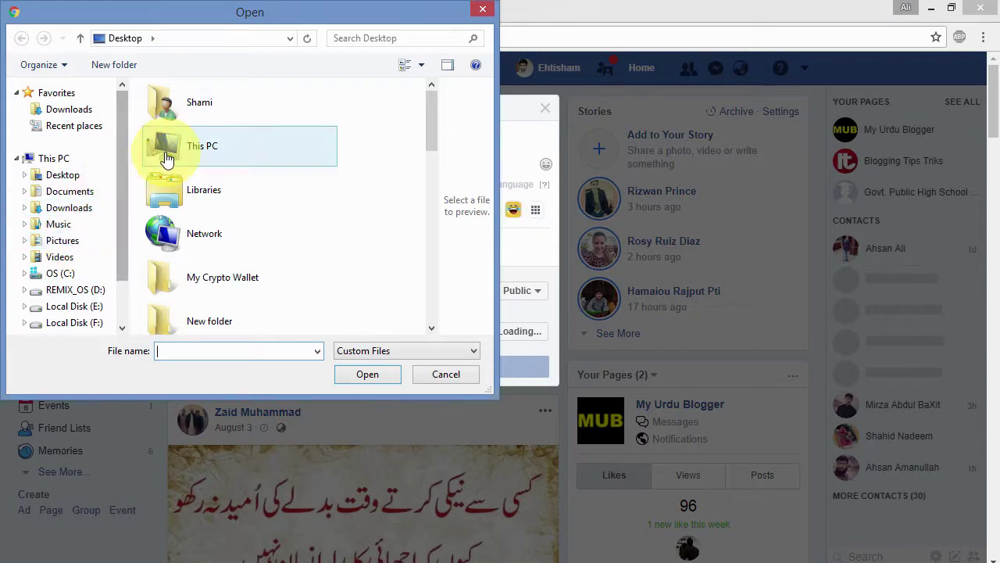
left_click(67, 175)
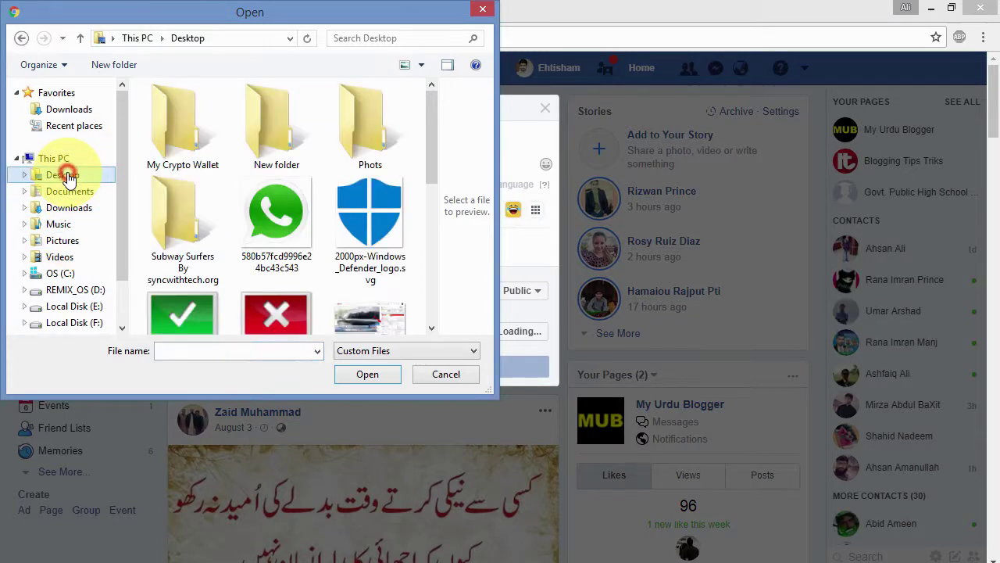
left_click_drag(429, 164, 414, 308)
left_click(359, 183)
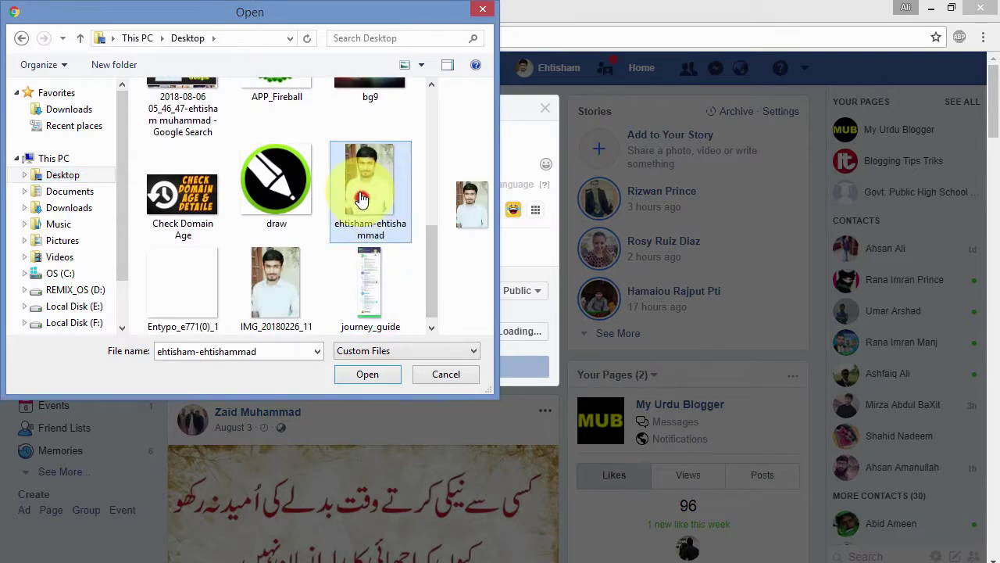
left_click(365, 378)
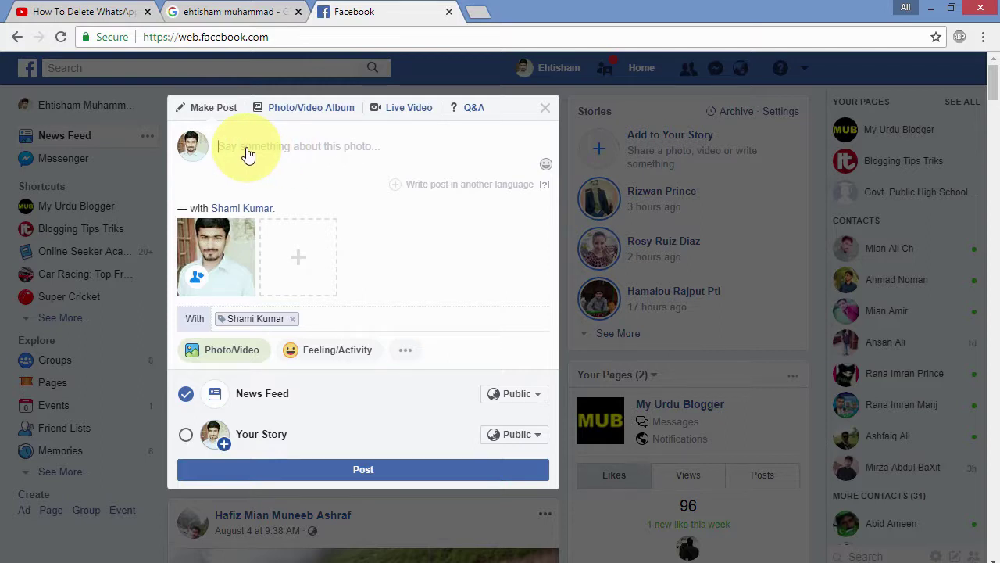
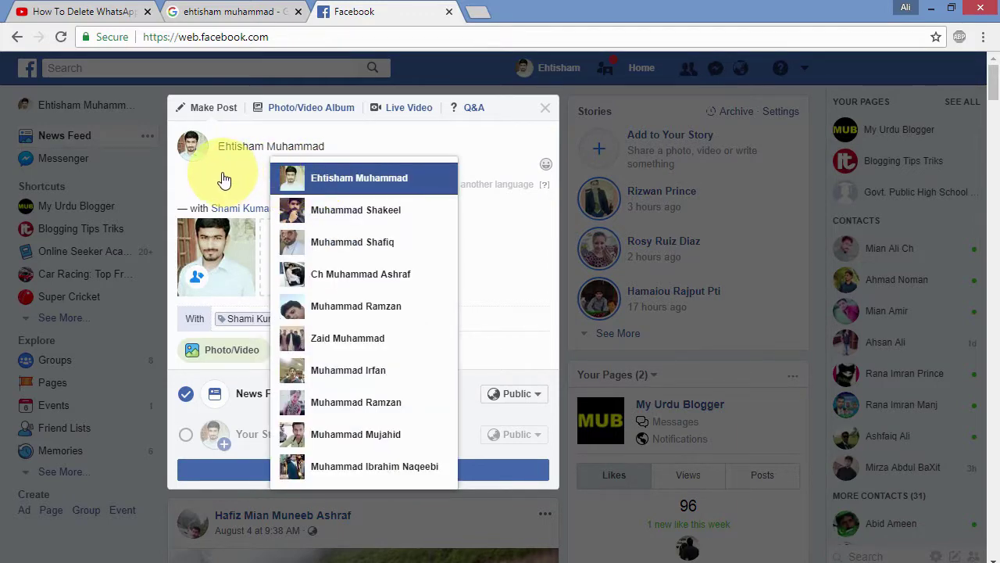
Step: Caption the photo post with the person's name and publish it to the feed
left_click(503, 151)
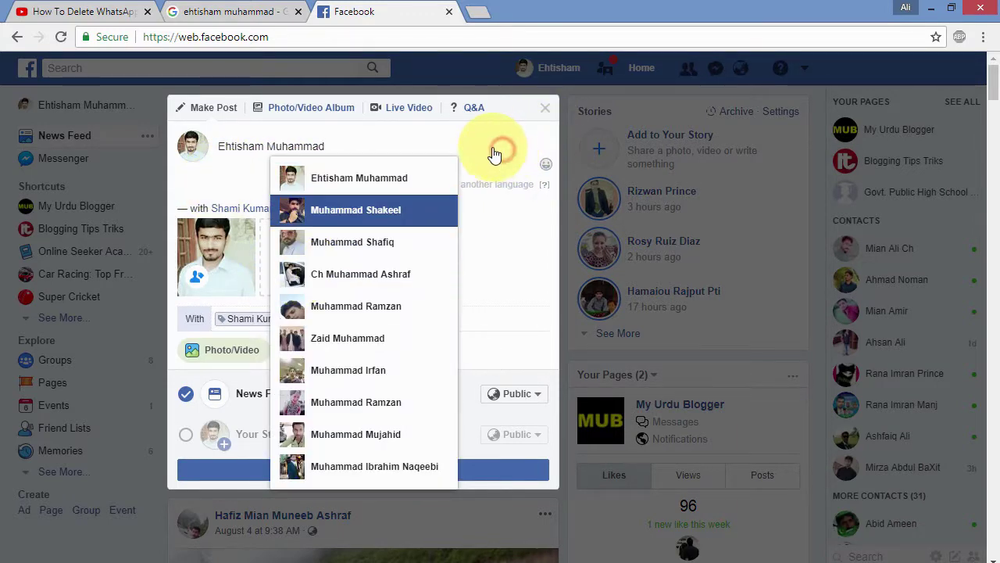
left_click(504, 471)
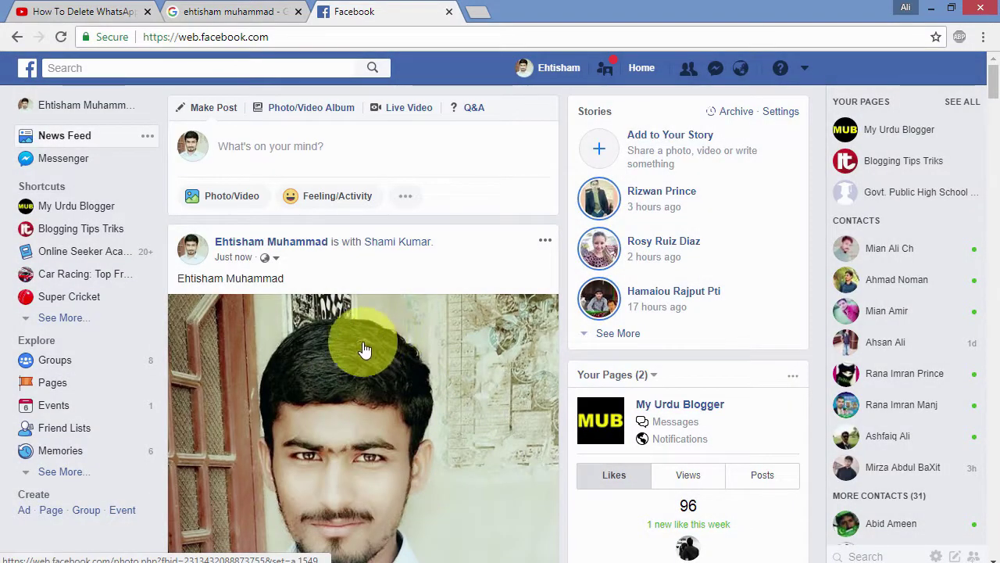
left_click(479, 12)
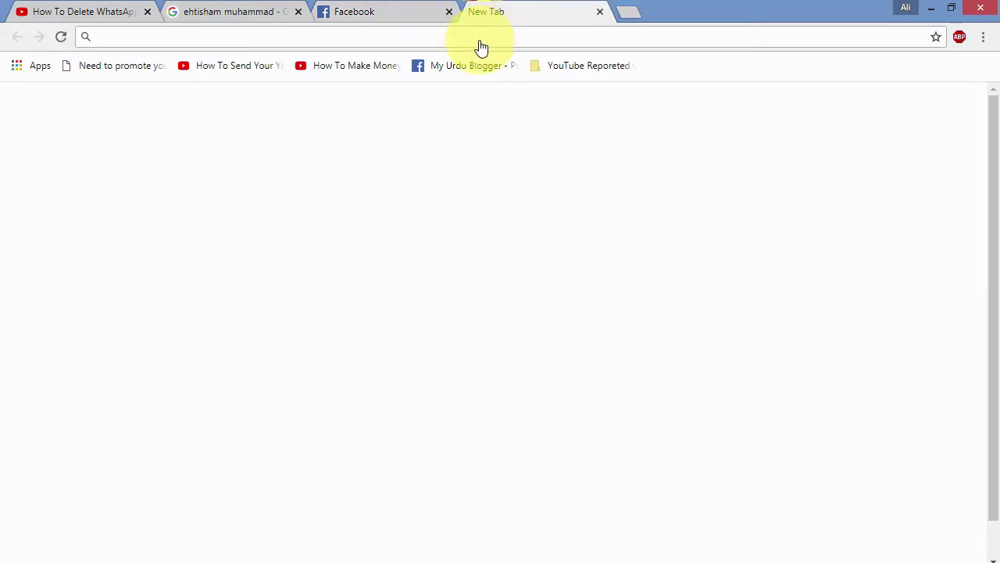
Step: Go to twitter.com in the new tab and open an empty tweet composer
type("t")
key("BackSpace")
type("w")
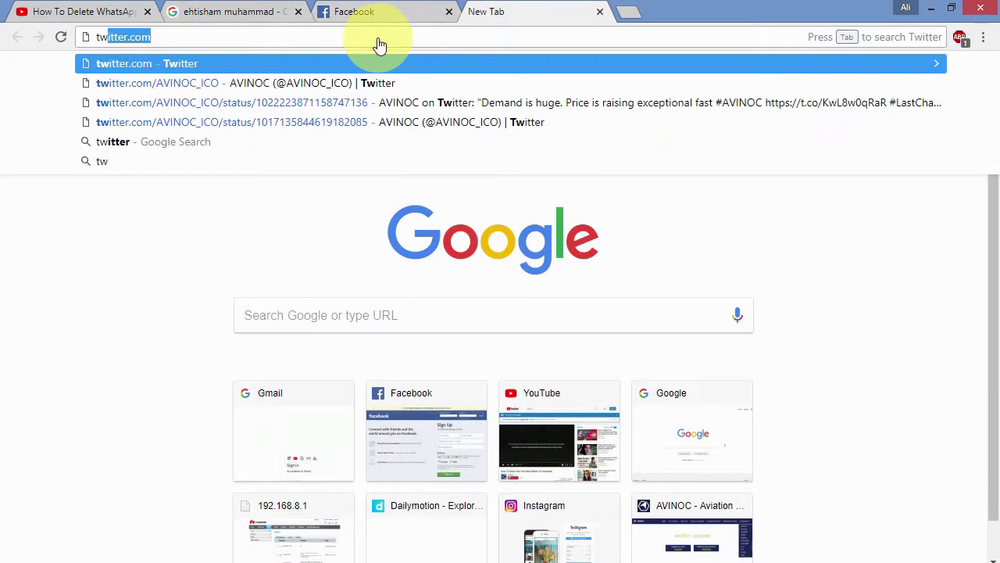
left_click(443, 63)
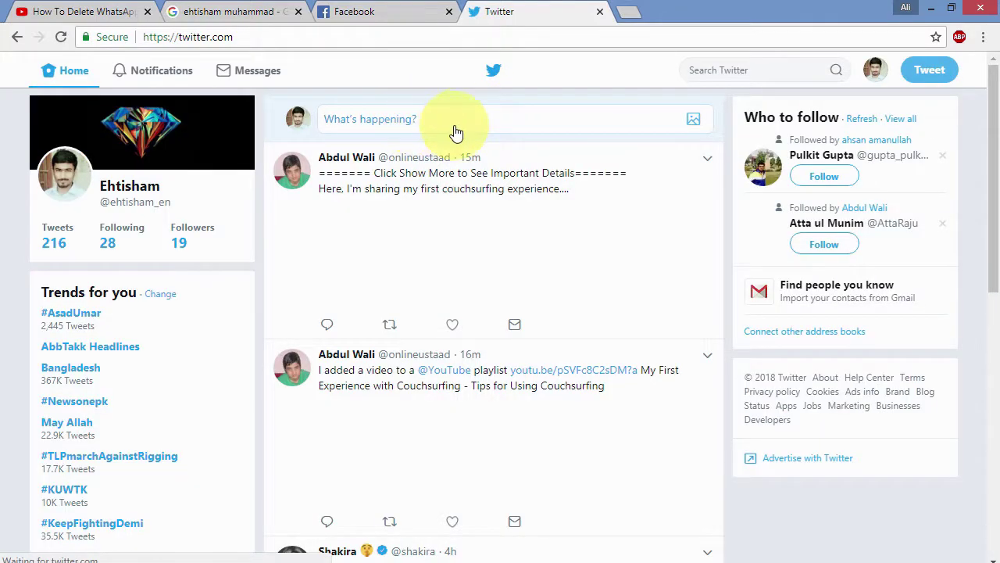
left_click(445, 127)
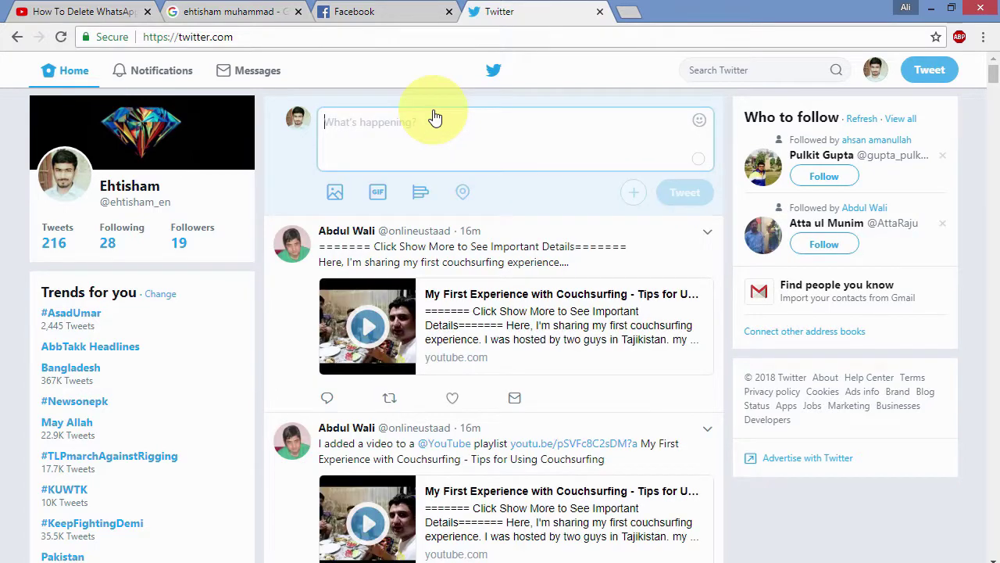
left_click(337, 200)
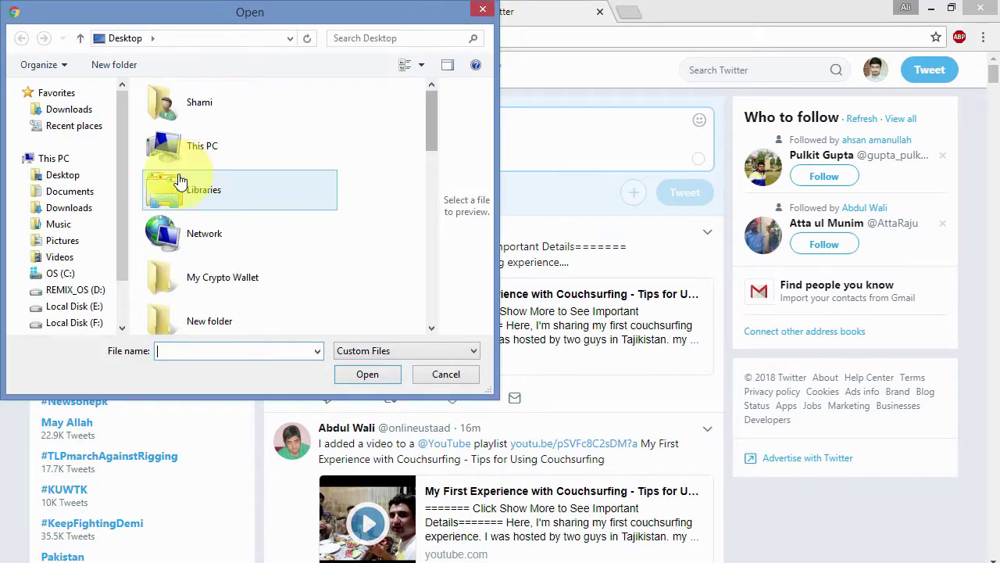
left_click(70, 175)
left_click_drag(432, 177, 417, 297)
left_click(367, 202)
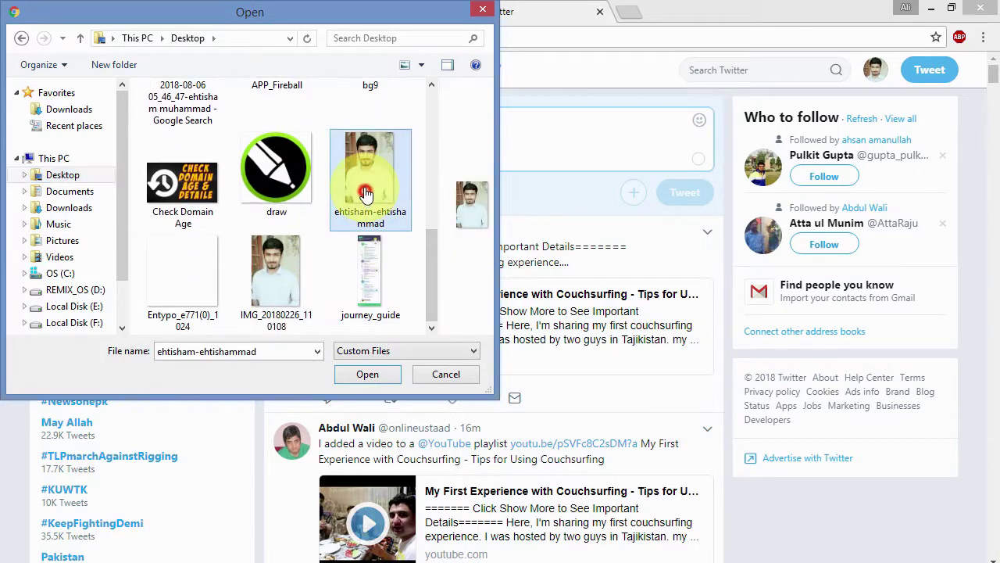
left_click(367, 374)
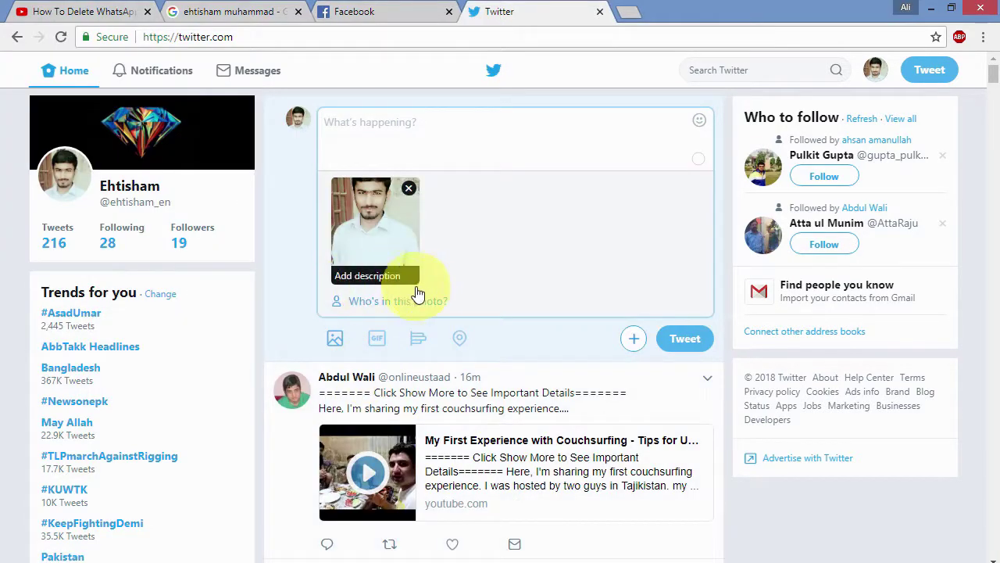